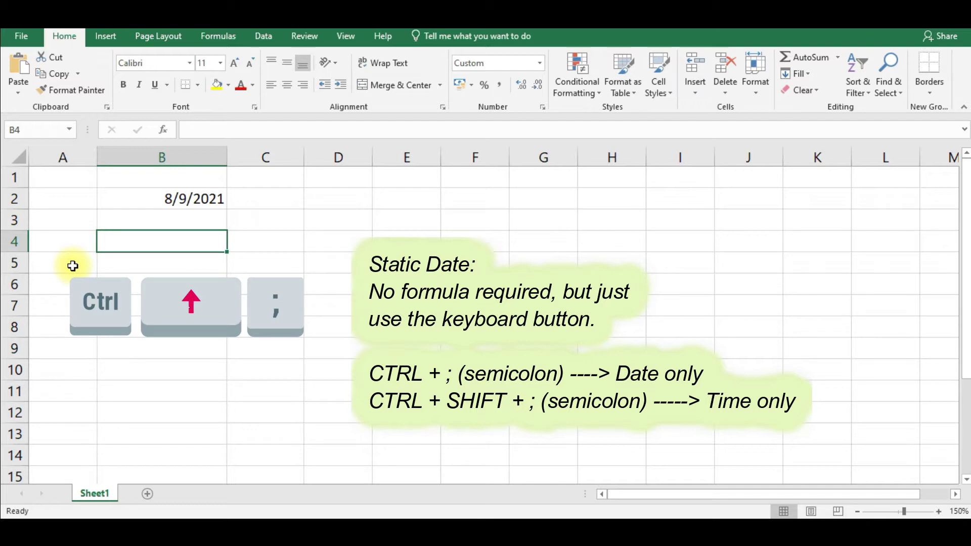
# - Insert the current time as a static value in cell B4 and compare it with the local time in Alarms & Clock
pyautogui.hotkey('ctrl', 'shift', ';')
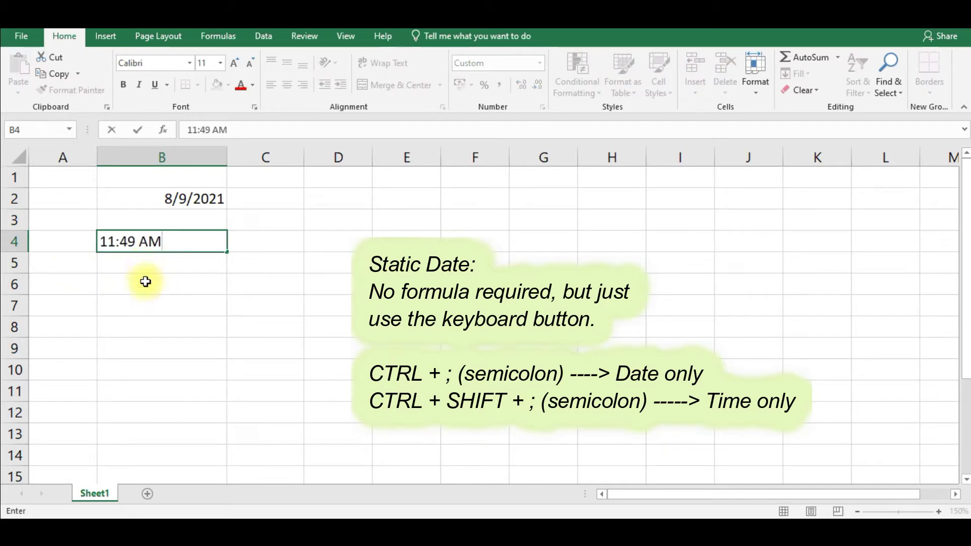
pyautogui.click(620, 531)
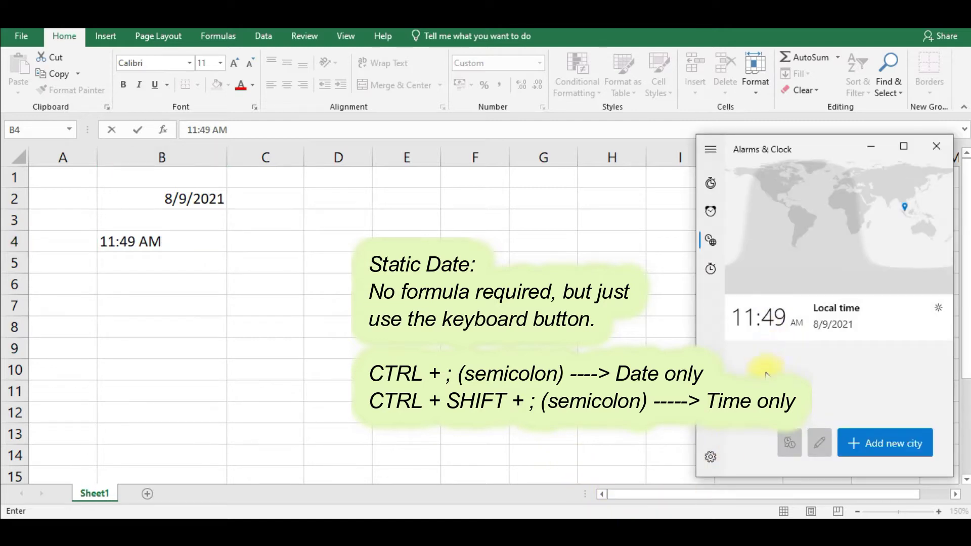
pyautogui.click(156, 281)
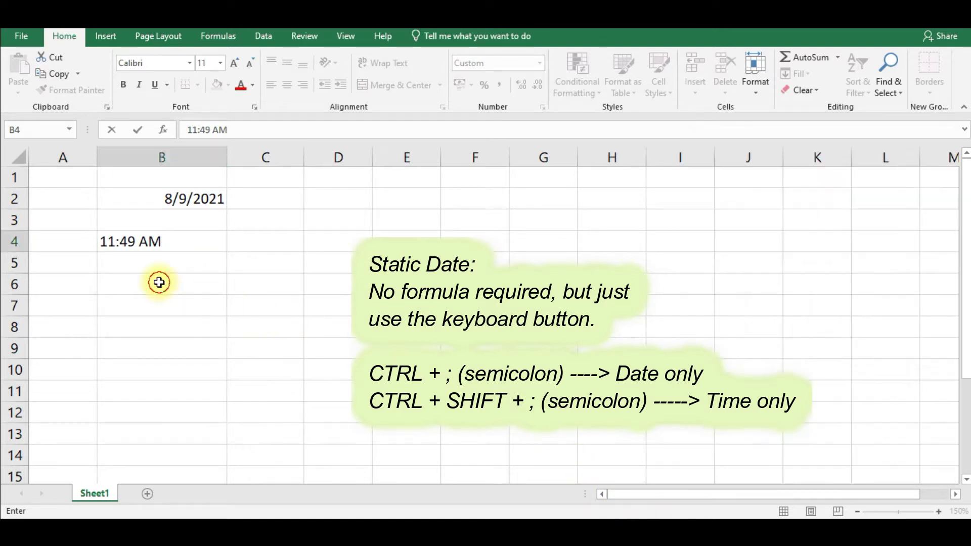
# - Insert the static current date and time in cell B6, separated by a space, and compare them with Alarms & Clock
pyautogui.click(191, 284)
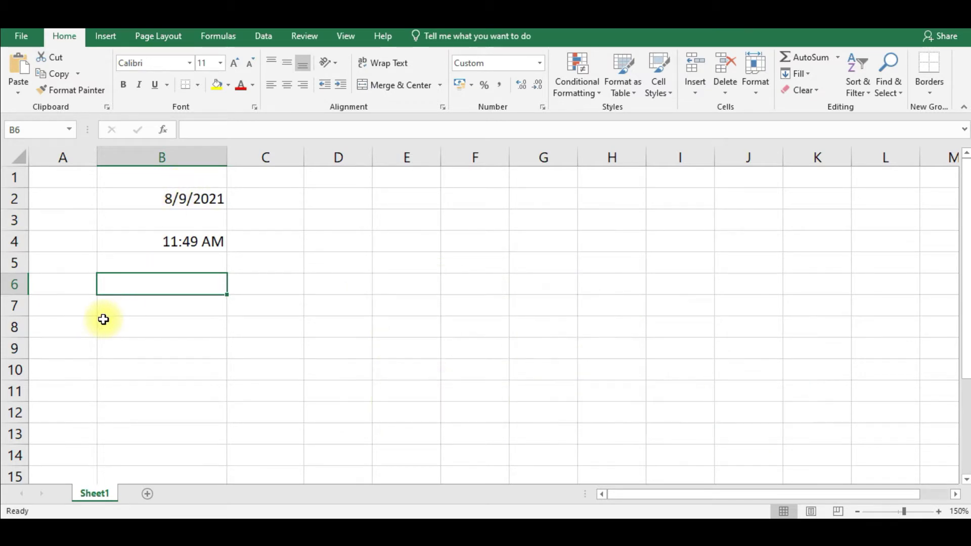
pyautogui.hotkey('ctrl', ';')
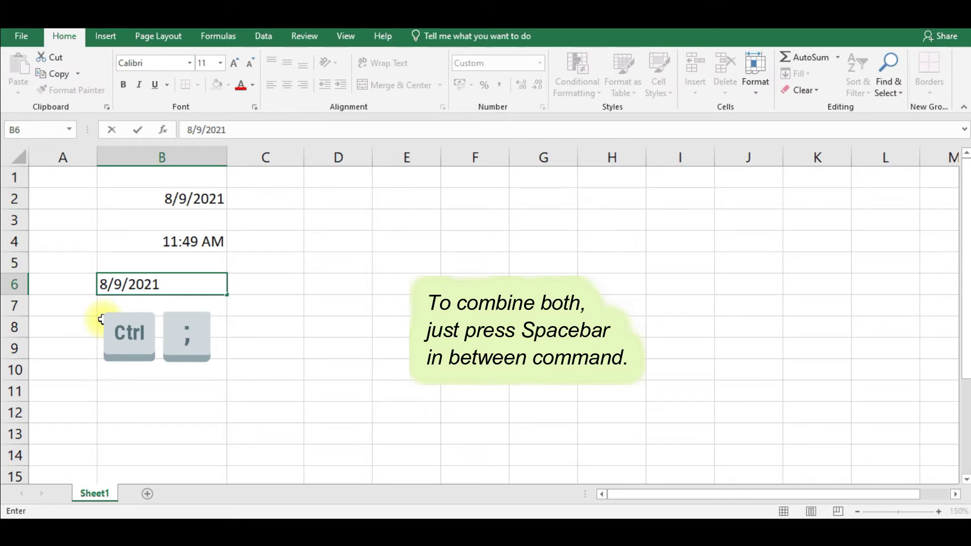
pyautogui.hotkey('ctrl', 'shift', ';')
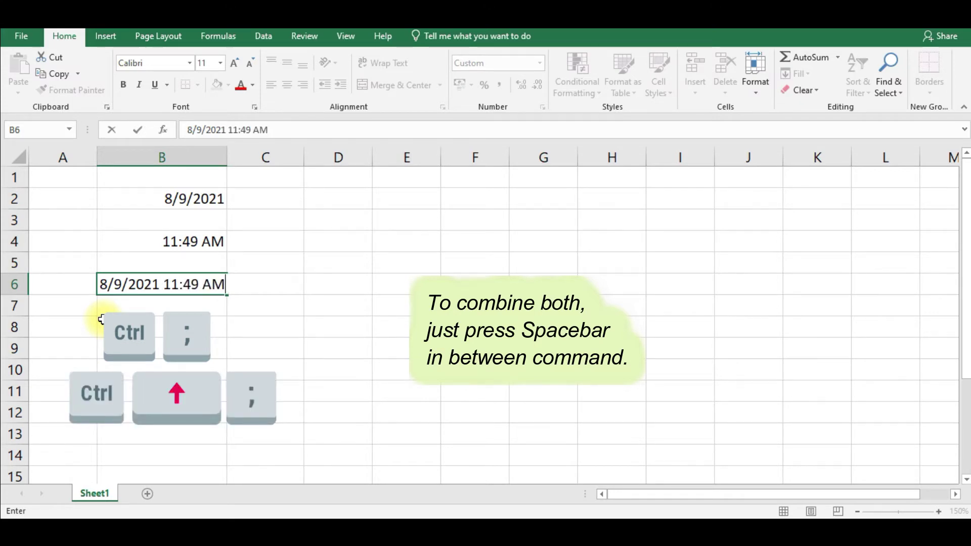
pyautogui.press('Return')
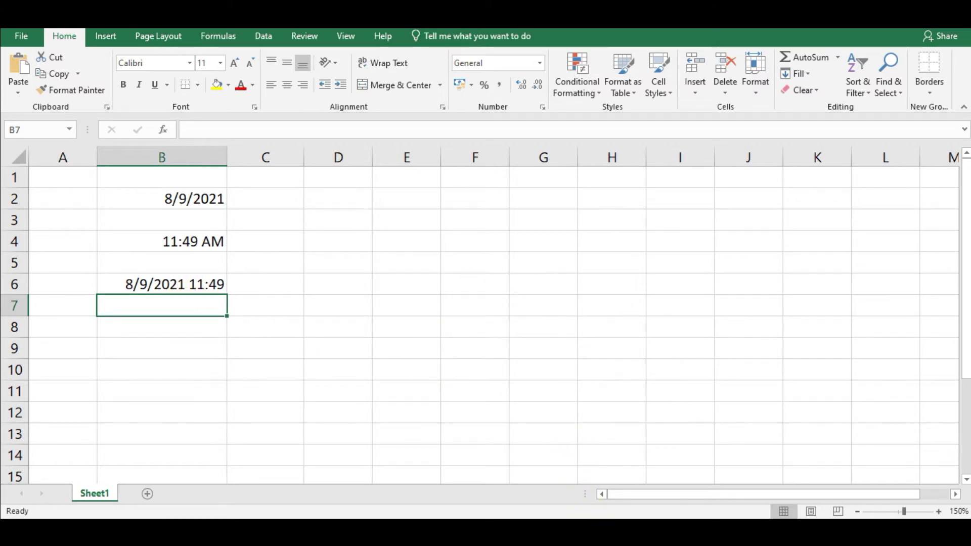
pyautogui.click(614, 531)
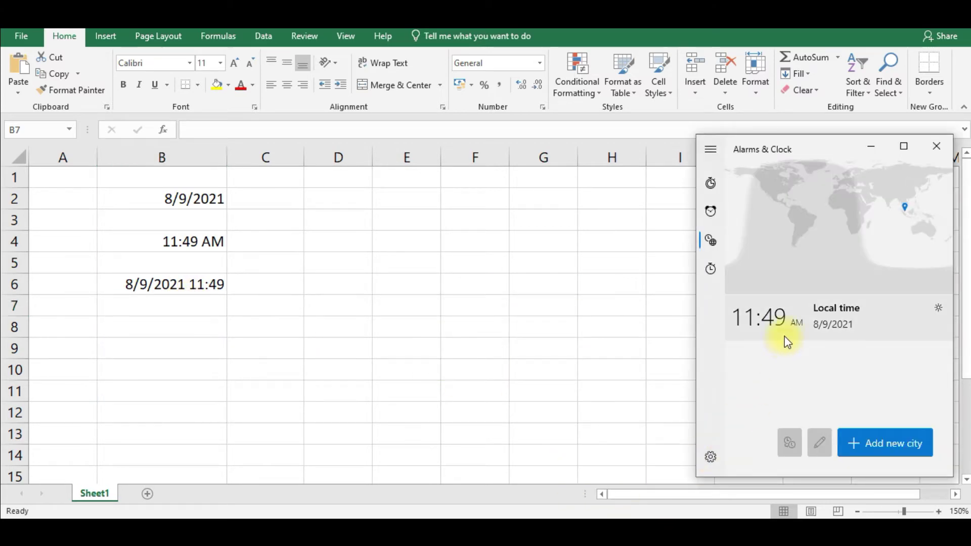
pyautogui.click(205, 331)
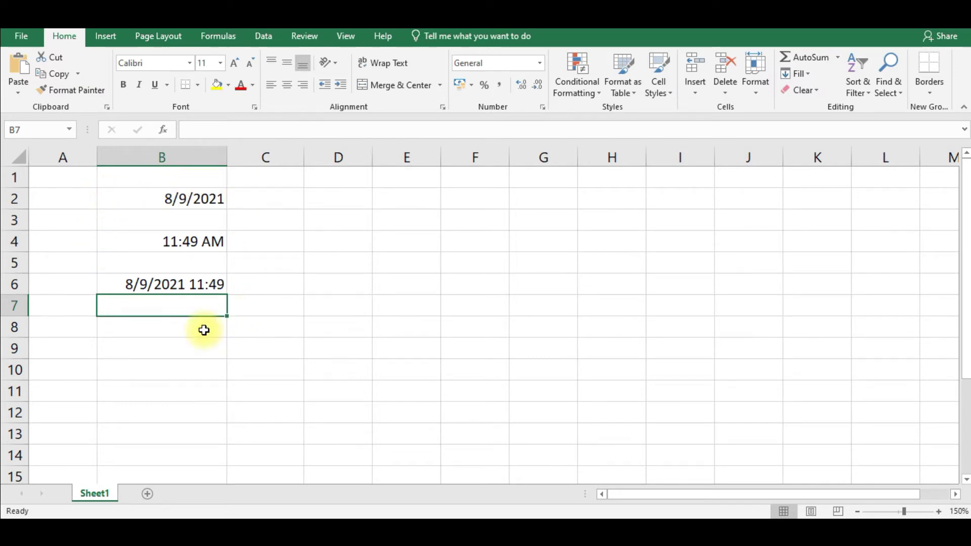
# - Clear the contents of the entire sheet and bring up Alarms & Clock to check the local date and time
pyautogui.click(20, 157)
pyautogui.press('Delete')
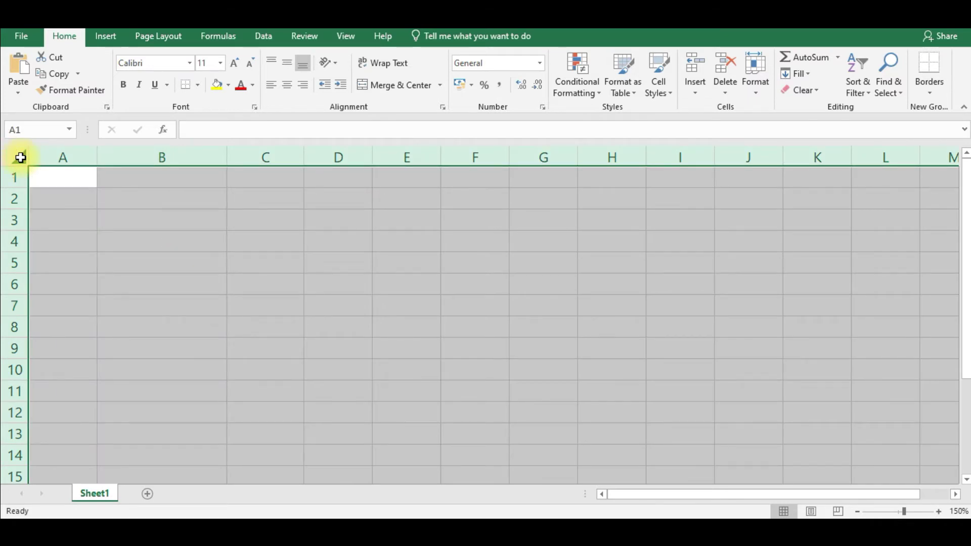
pyautogui.click(130, 204)
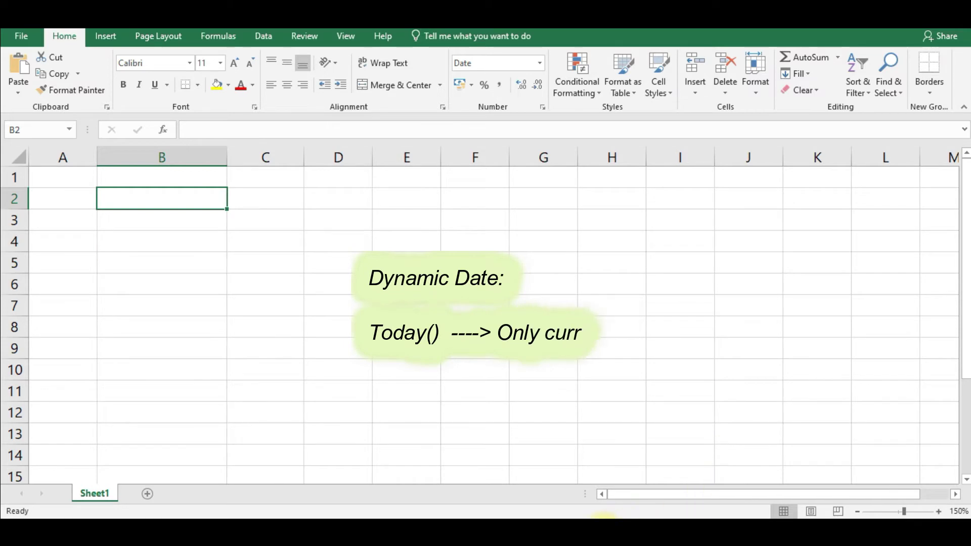
pyautogui.click(611, 528)
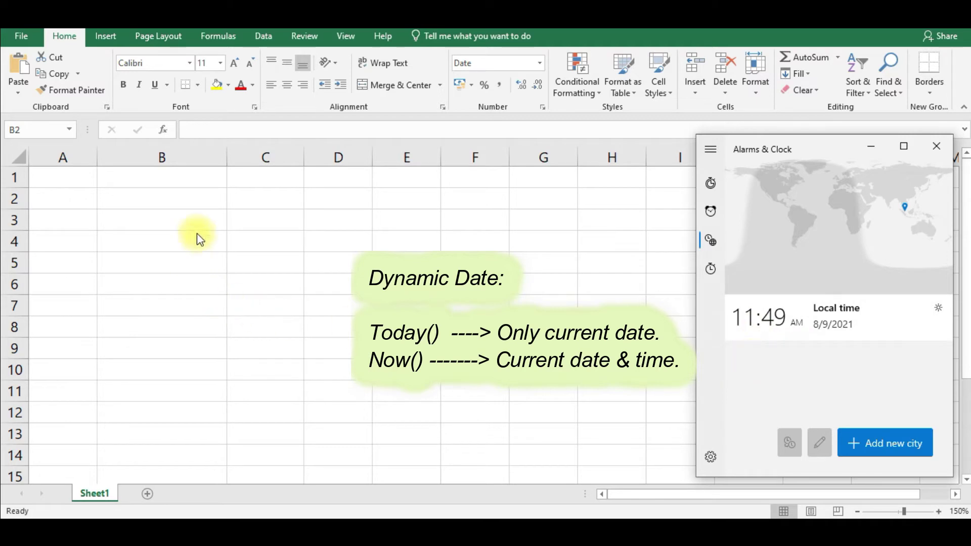
# - Enter the formula =today() in cell B2 of the sheet to return the current date dynamically
pyautogui.click(149, 201)
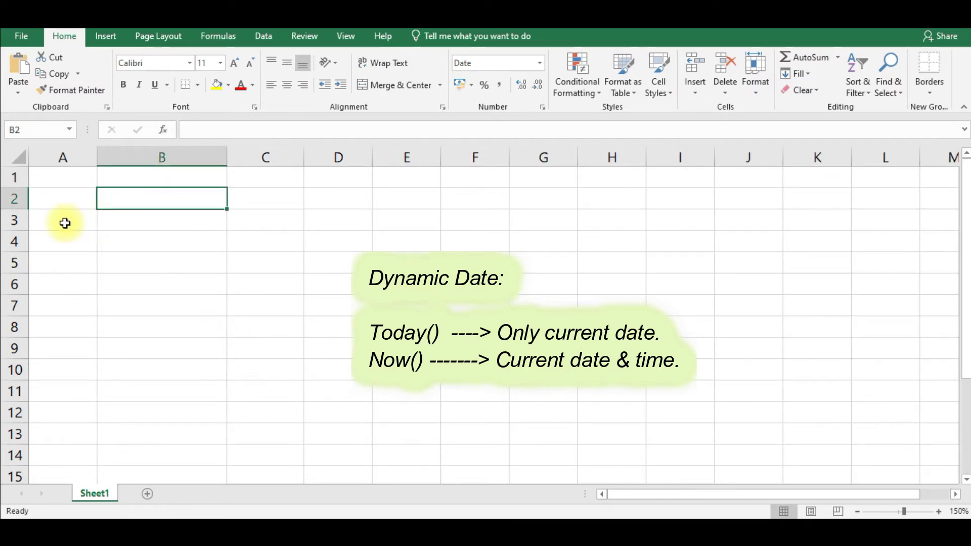
pyautogui.write('=')
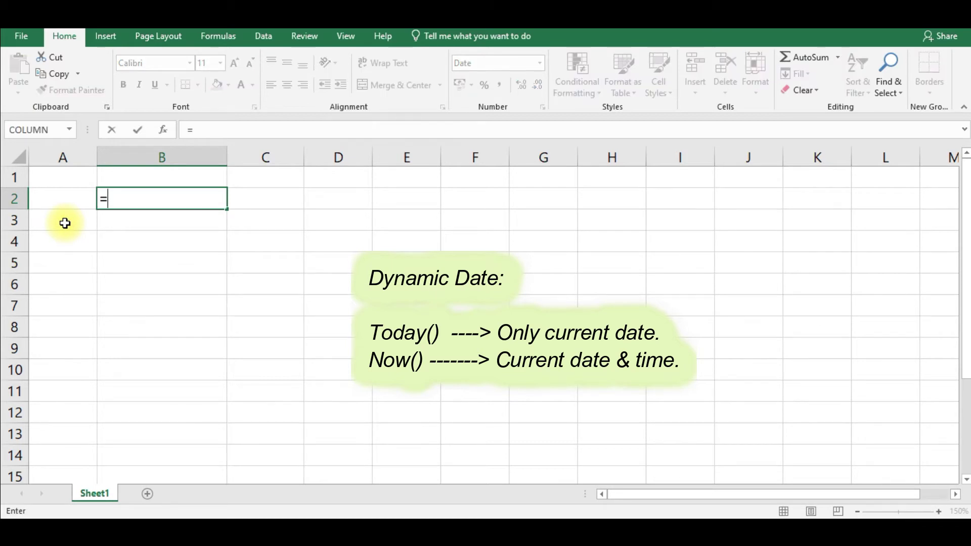
pyautogui.write('tod')
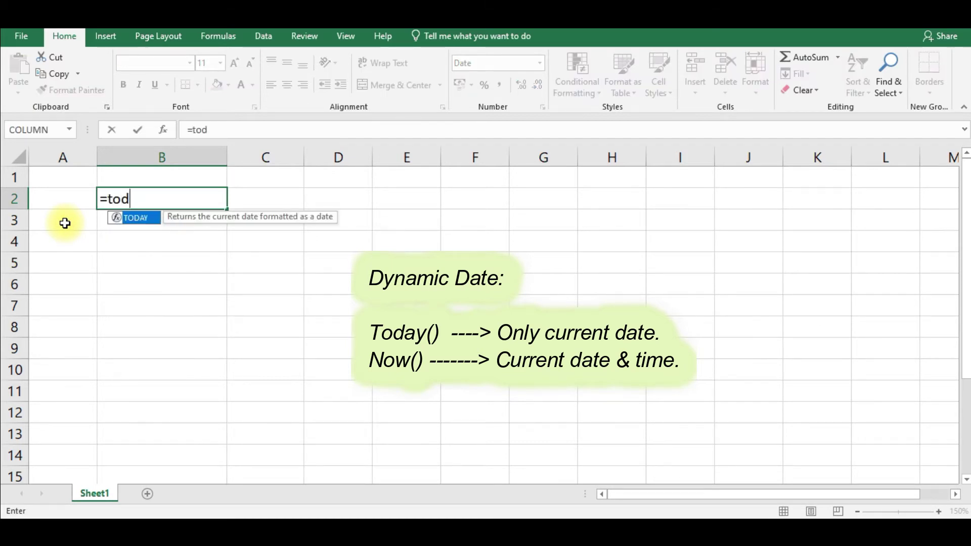
pyautogui.write('ay(')
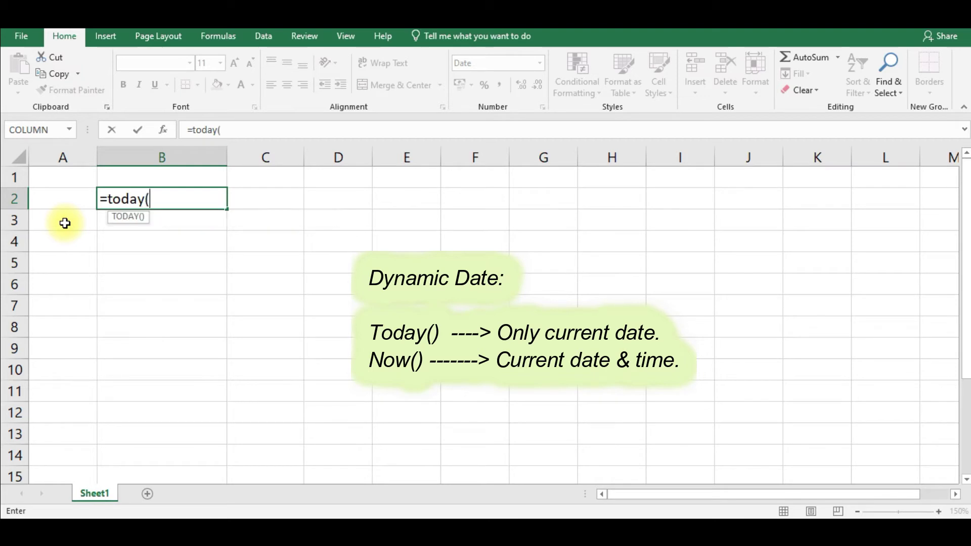
pyautogui.write(')')
pyautogui.press('Return')
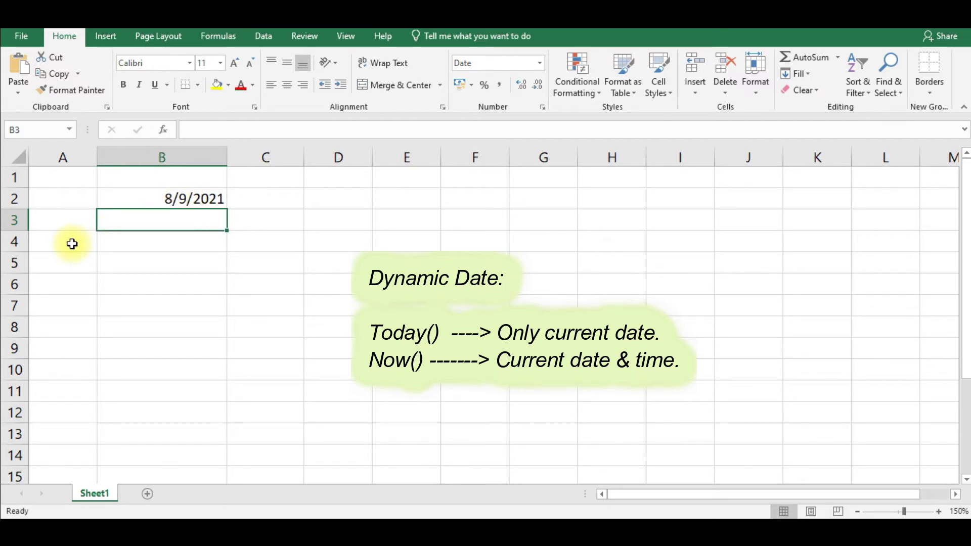
# - Enter the formula =today()+2 in cell B3 to return the date two days in the future
pyautogui.write('=toda')
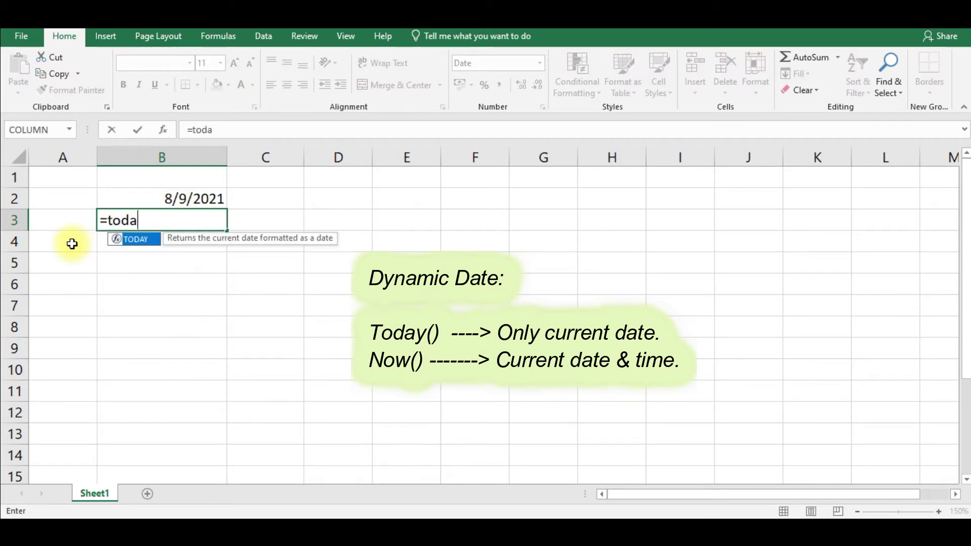
pyautogui.write('y()')
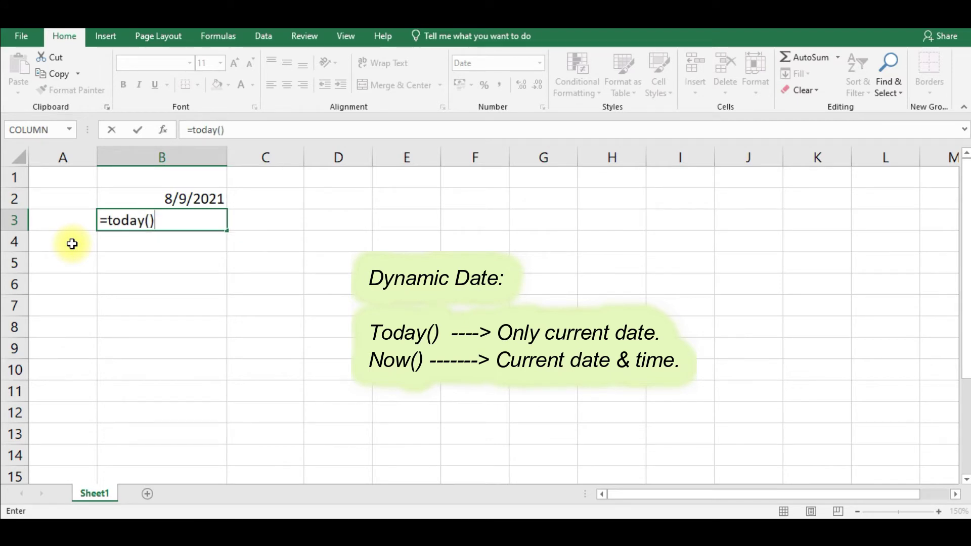
pyautogui.write('+2')
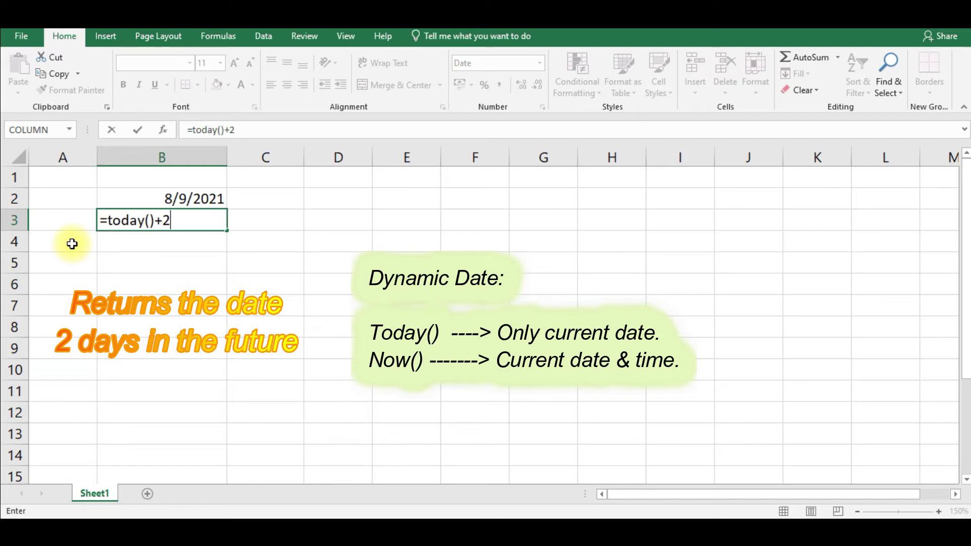
pyautogui.press('Return')
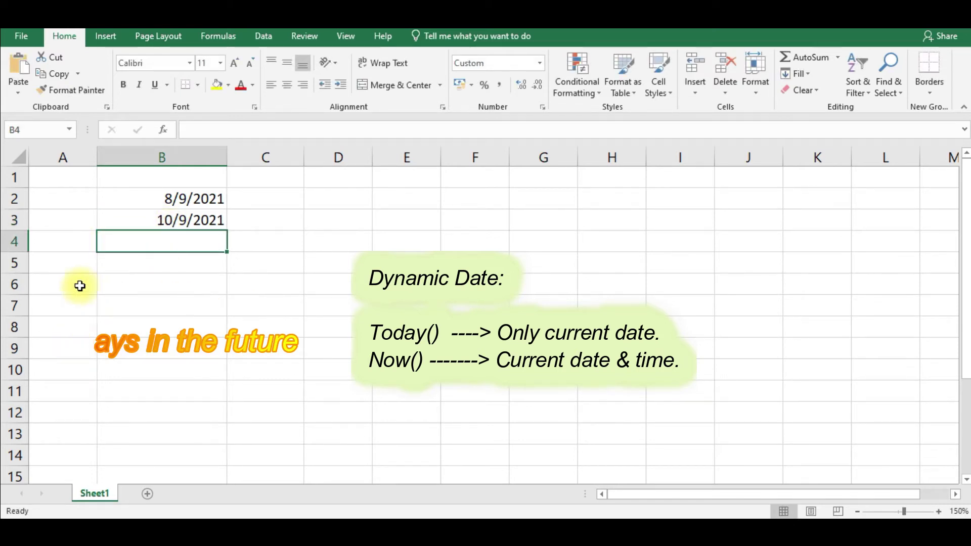
# - Enter the formula =today()-15 in cell B4 to return the date 15 days ago
pyautogui.write('=')
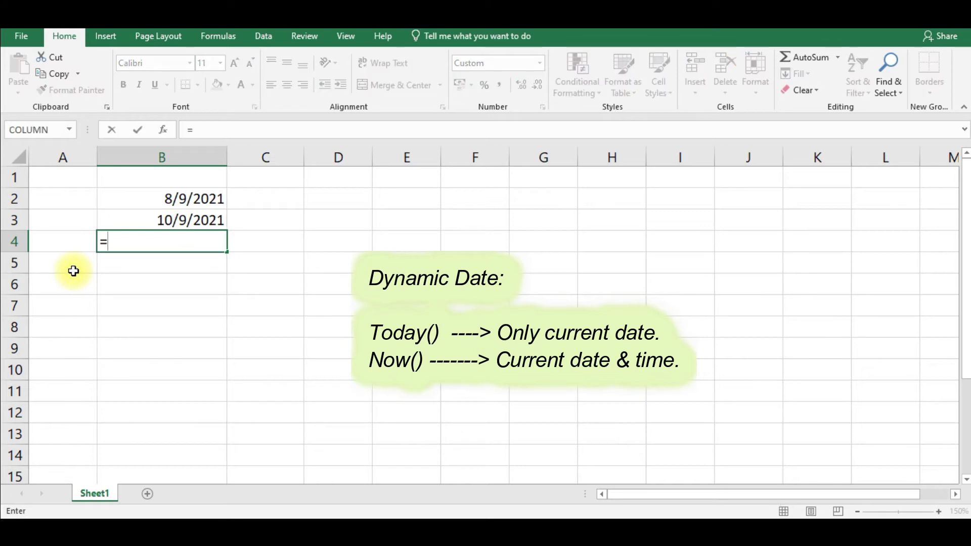
pyautogui.write('today()')
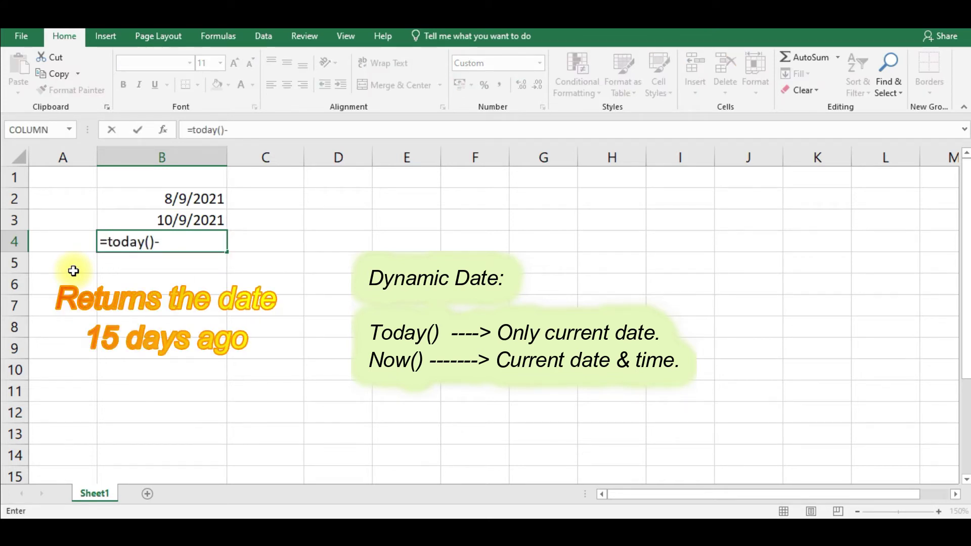
pyautogui.write('-15')
pyautogui.press('Return')
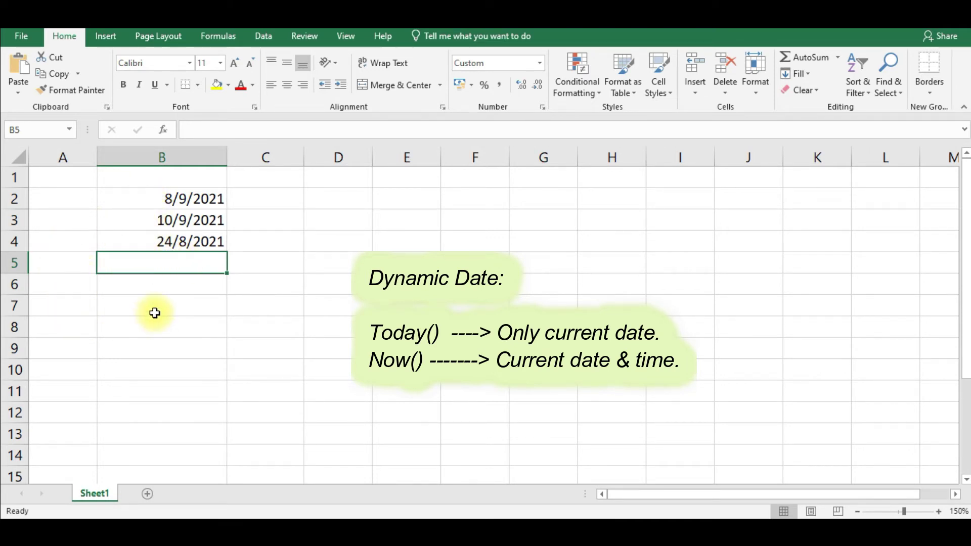
# - Enter the formula =now() in cell B6 for the current date and time, and check it against Alarms & Clock
pyautogui.click(176, 286)
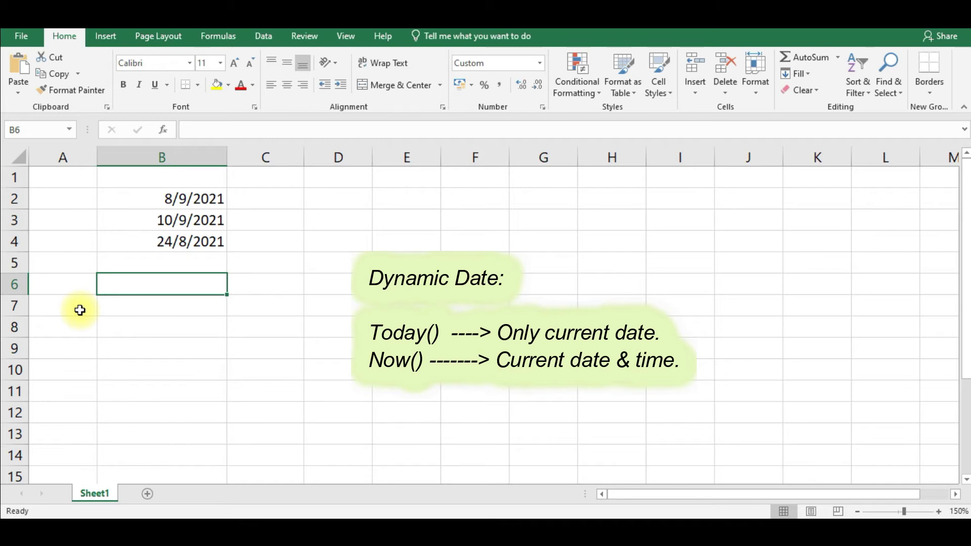
pyautogui.write('=')
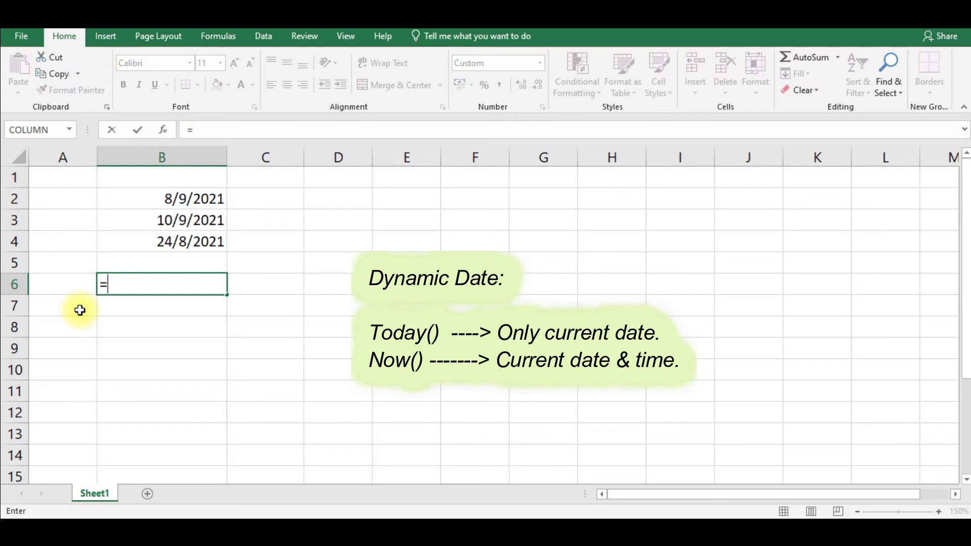
pyautogui.write('now(')
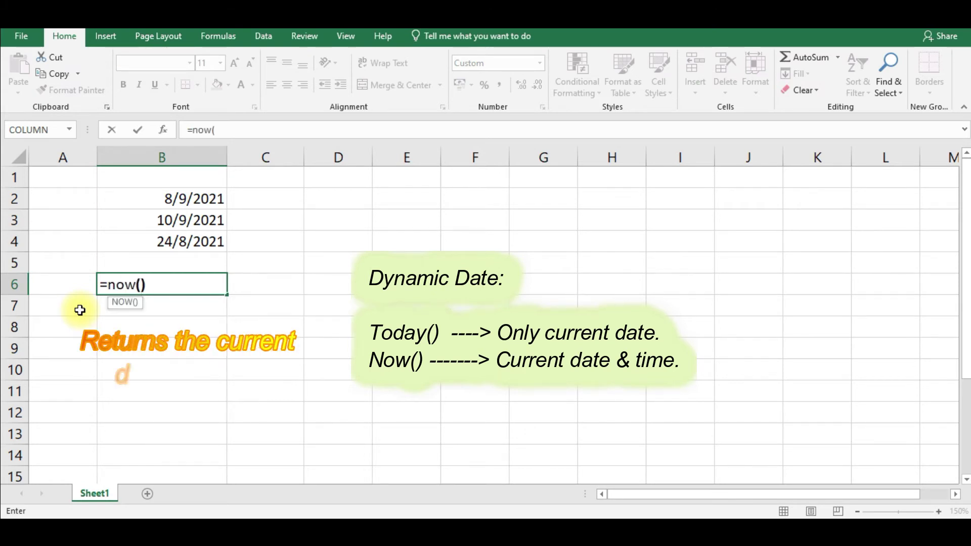
pyautogui.write(')')
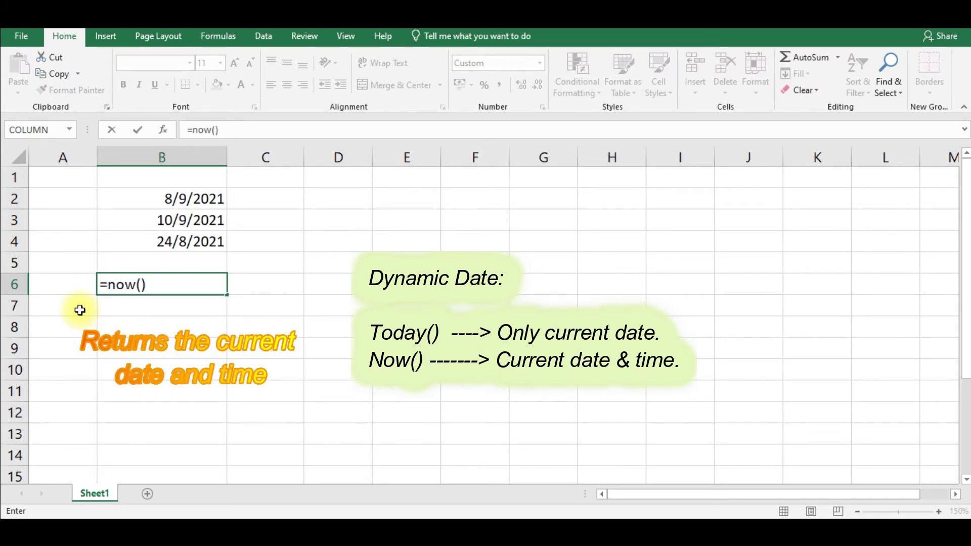
pyautogui.press('Return')
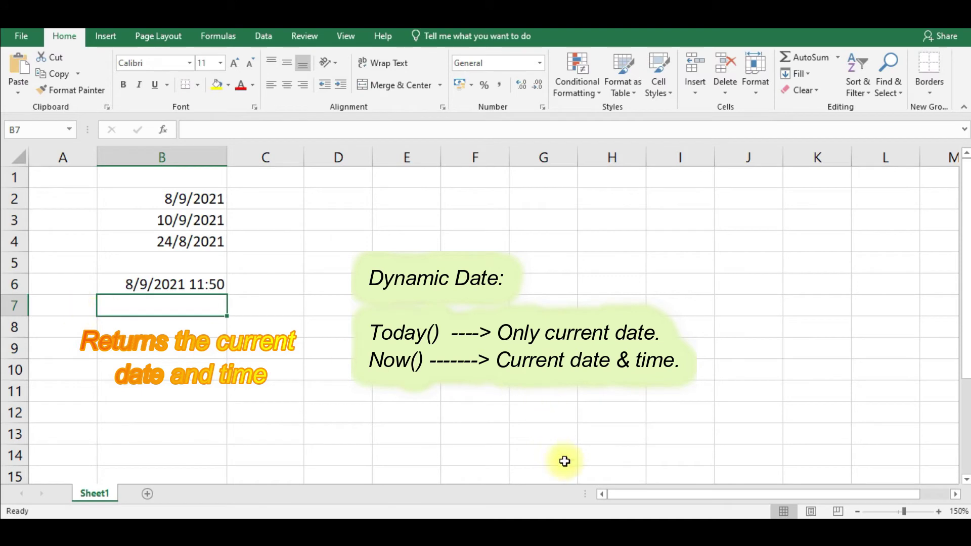
pyautogui.click(609, 532)
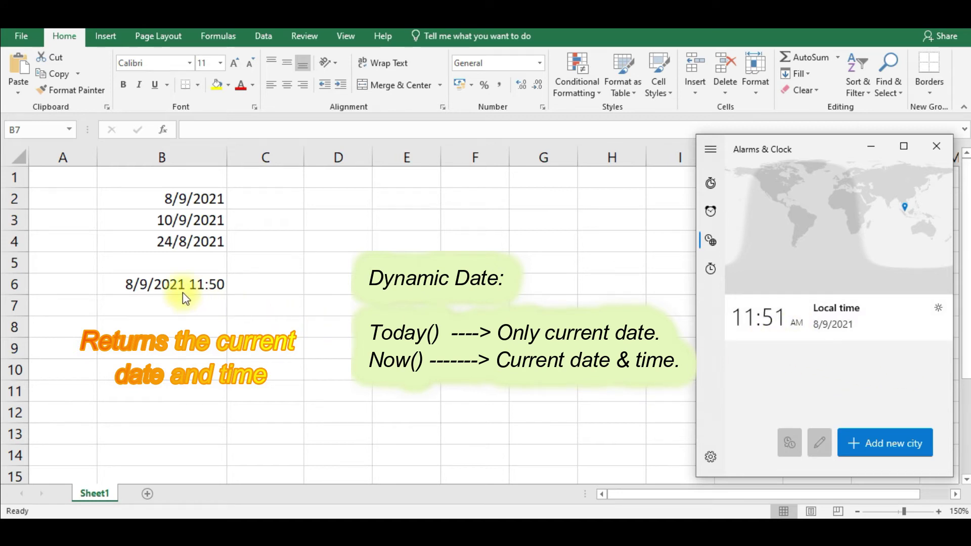
# - Enter =now() in cell B7 of the sheet, and select B6:B7 to compare the two date-time results
pyautogui.click(183, 308)
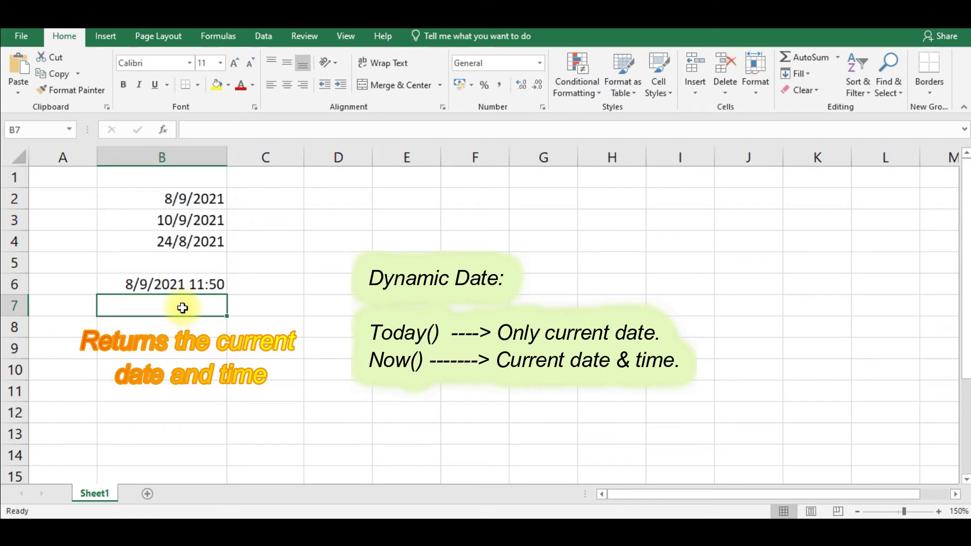
pyautogui.write('=')
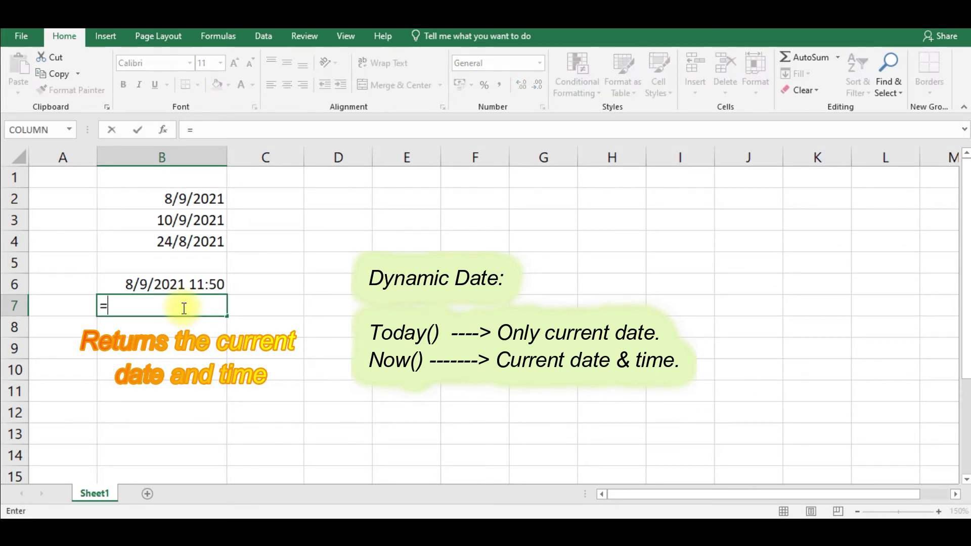
pyautogui.write('now()')
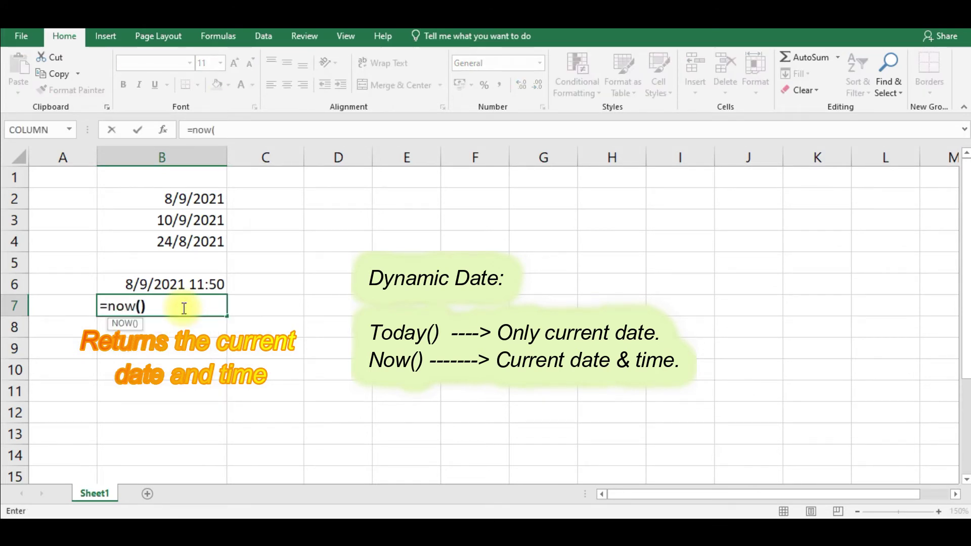
pyautogui.press('Return')
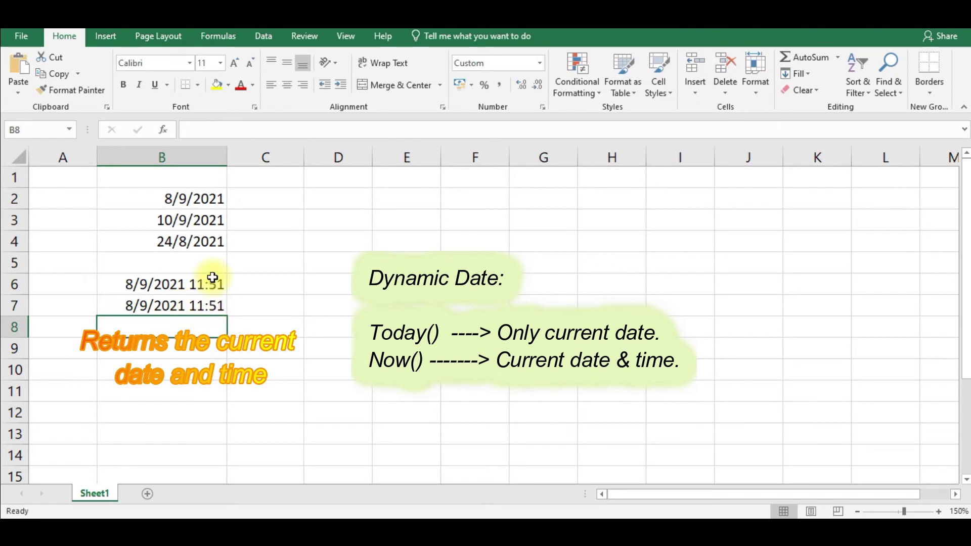
pyautogui.moveTo(147, 286); pyautogui.dragTo(200, 305)
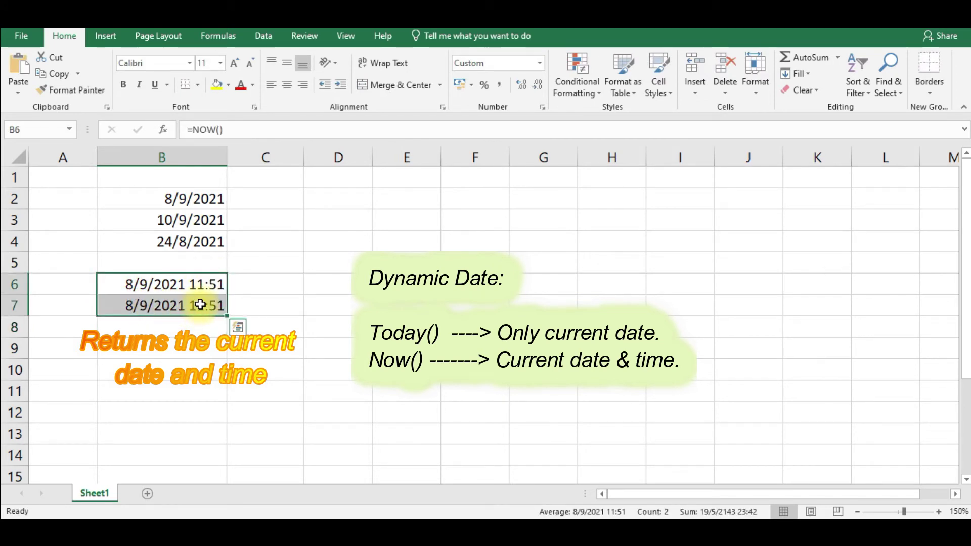
# - Open Alarms & Clock to compare the local time with the NOW results, and return to cell B6 in the sheet
pyautogui.click(616, 531)
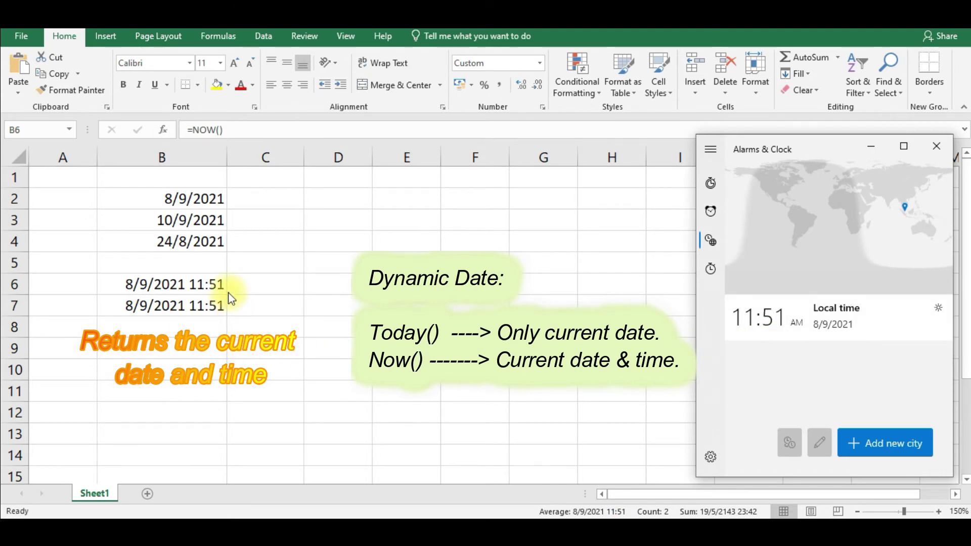
pyautogui.click(174, 284)
pyautogui.click(174, 285)
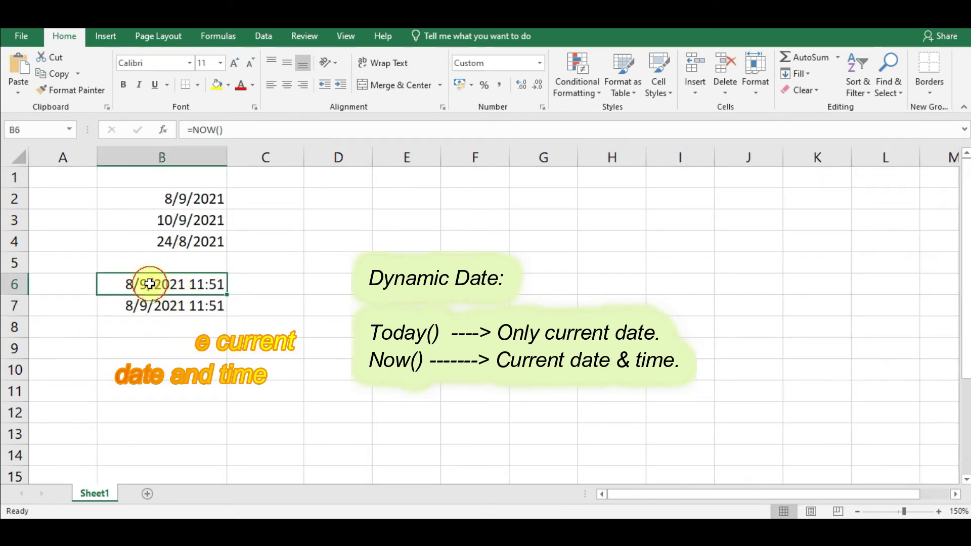
# - Enter the formula =now()+0.5 in cell B8 to return the date and time 12 hours in the future
pyautogui.click(165, 332)
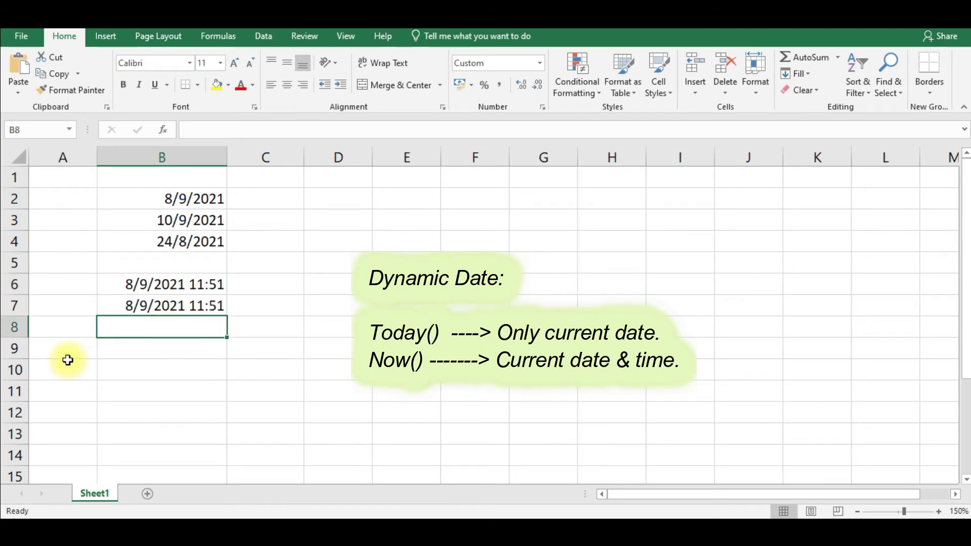
pyautogui.write('=now()')
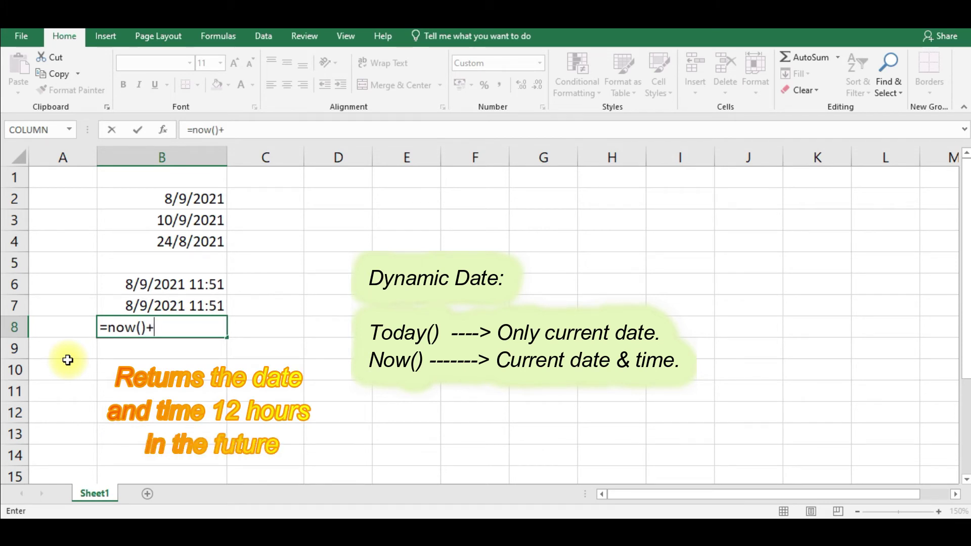
pyautogui.write('+0')
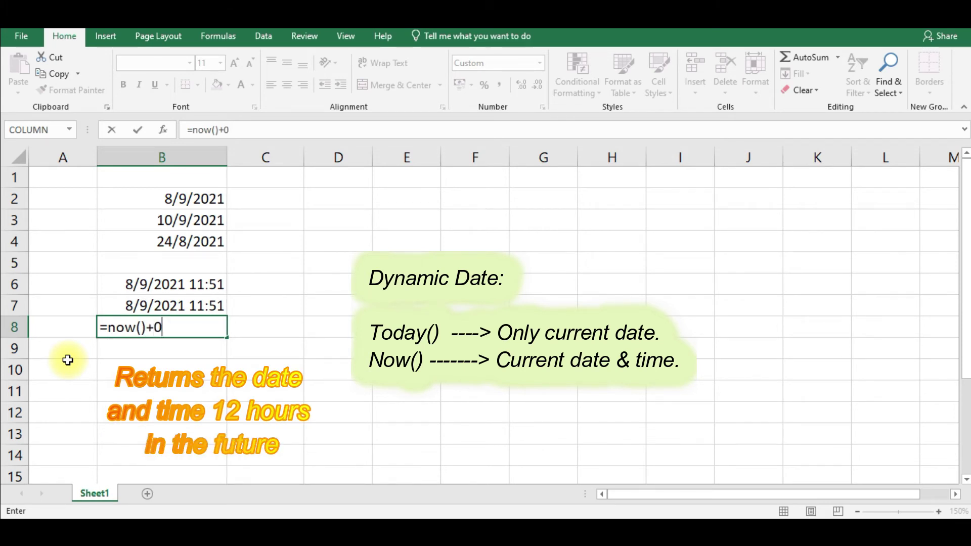
pyautogui.write('.5')
pyautogui.press('Return')
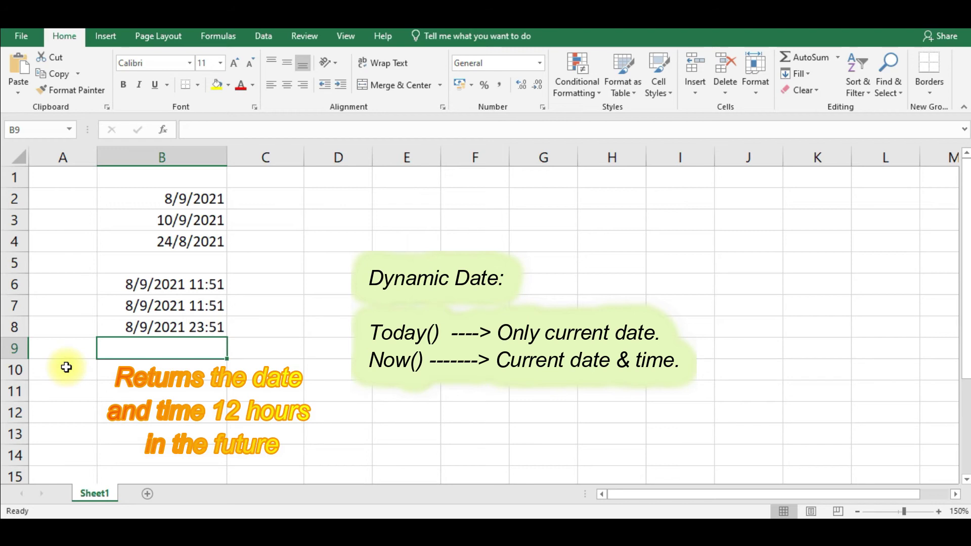
# - Enter the formula =now()-1.5 in cell B9 to return the date and time 1 day and 12 hours ago
pyautogui.write('=')
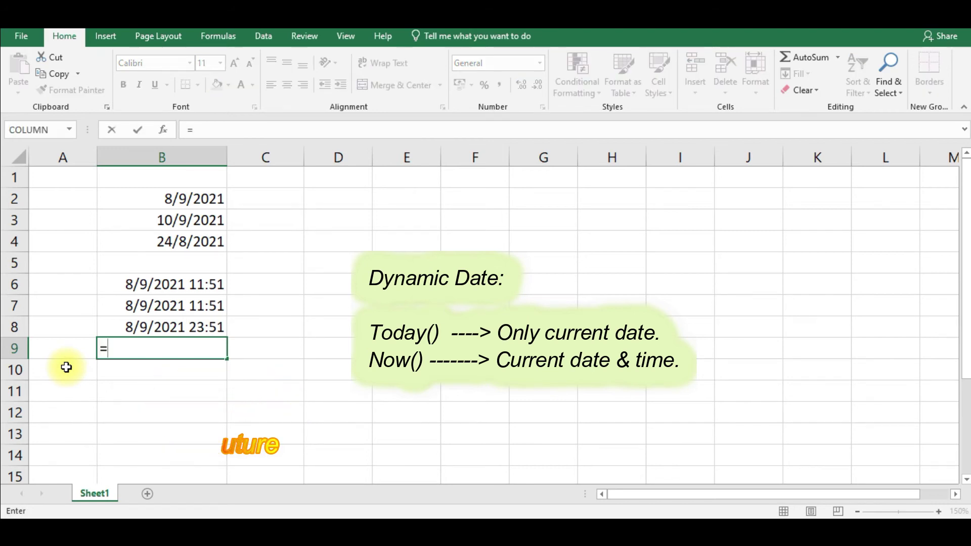
pyautogui.write('now')
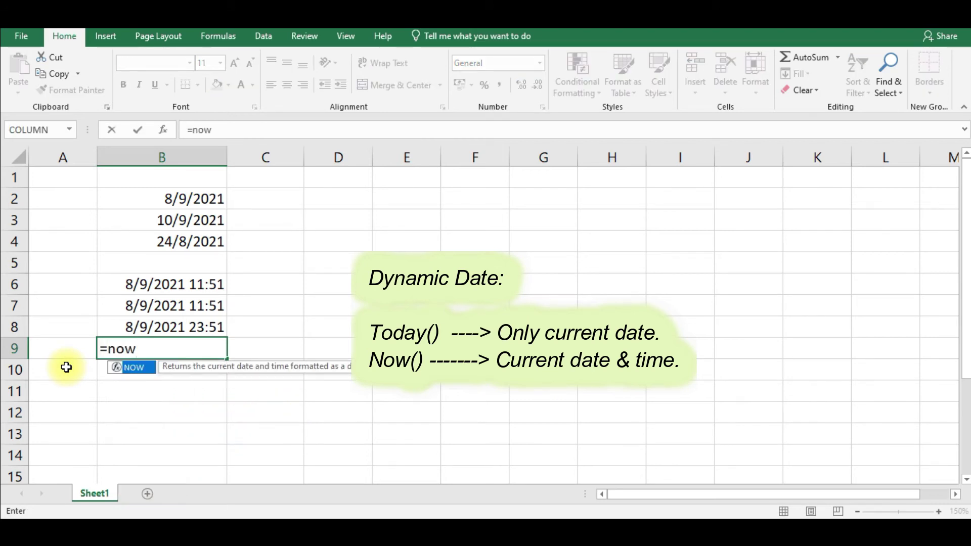
pyautogui.write('()')
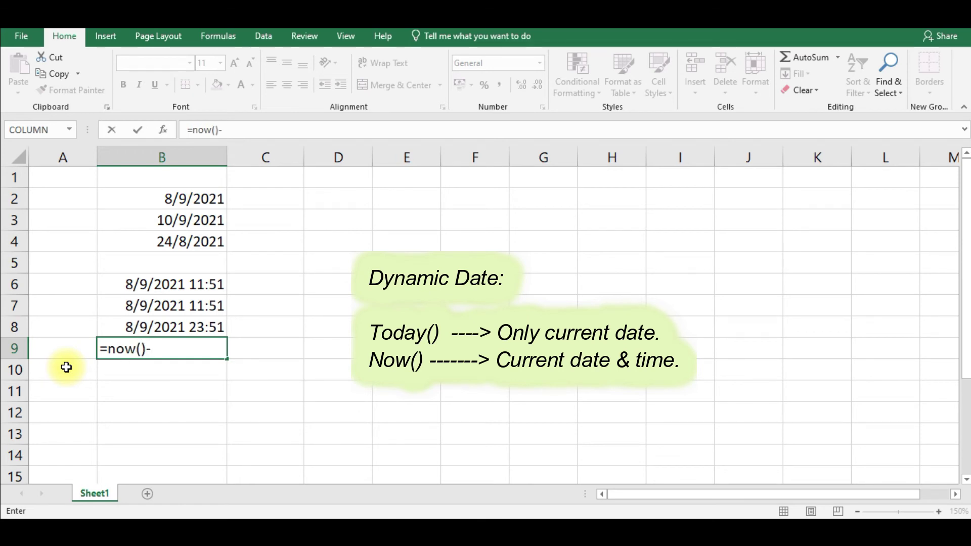
pyautogui.write('-1')
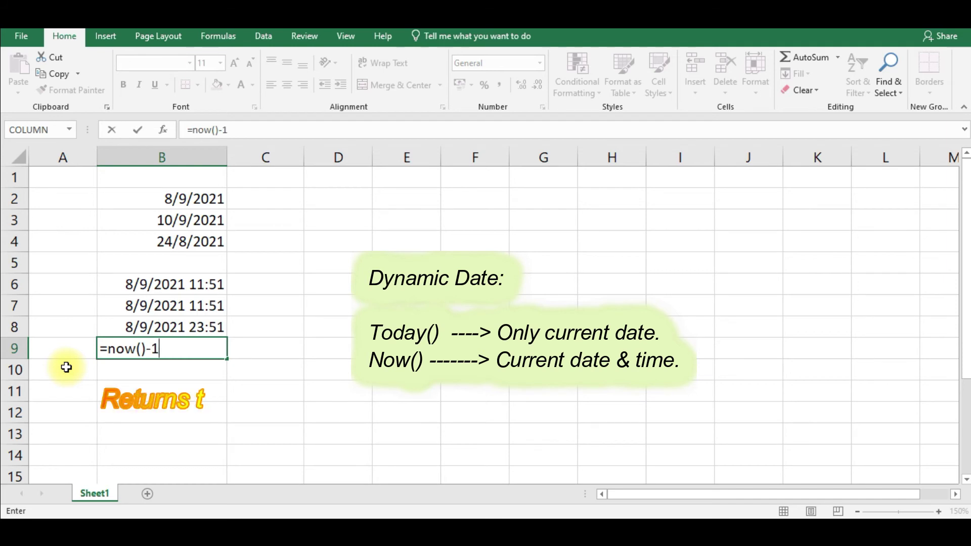
pyautogui.write('.5')
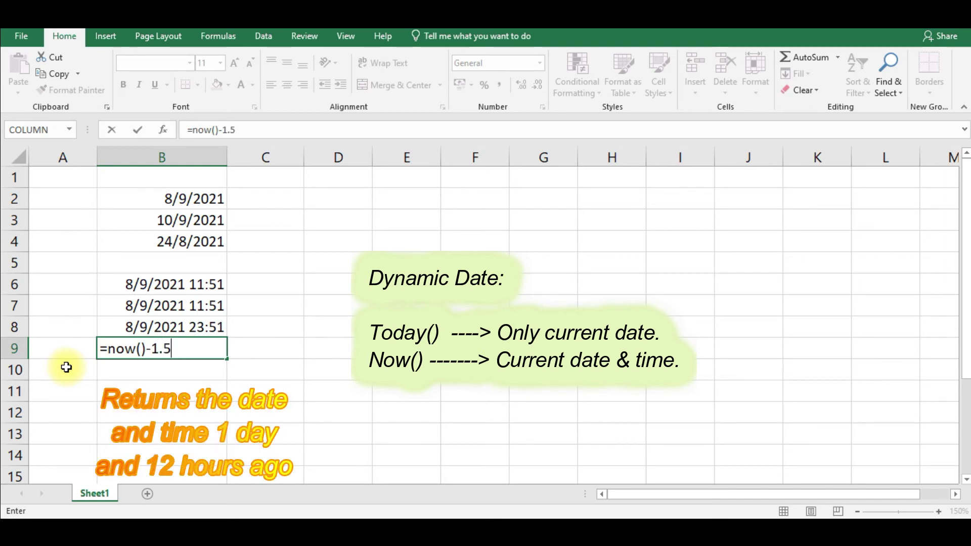
pyautogui.press('Return')
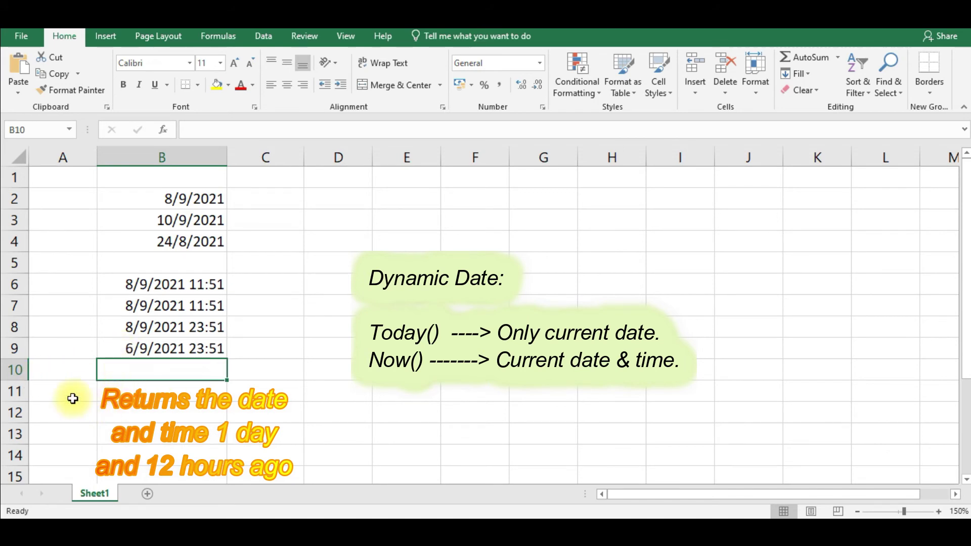
# - Enter the formula =now()-2.25 in cell B10 to return the date and time 2 days and 6 hours ago
pyautogui.write('=')
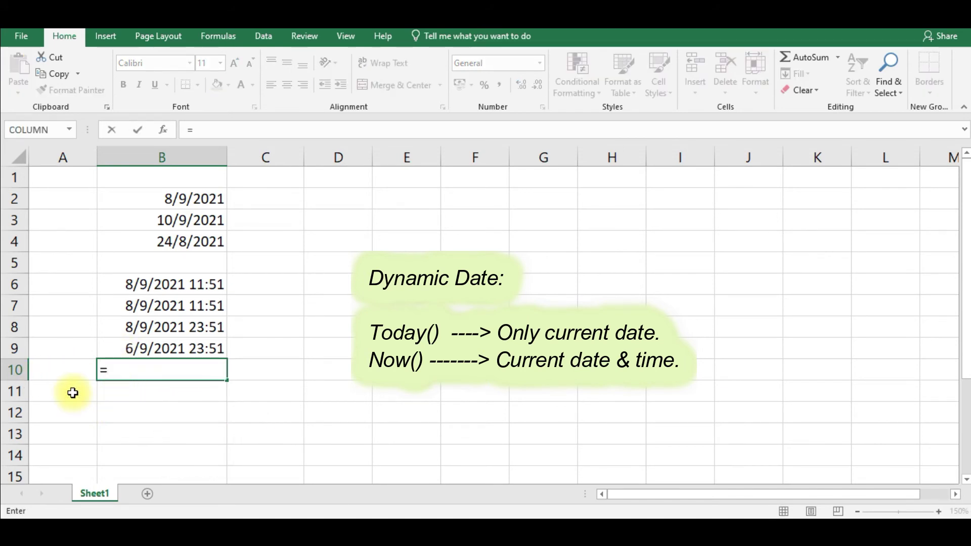
pyautogui.write('now()')
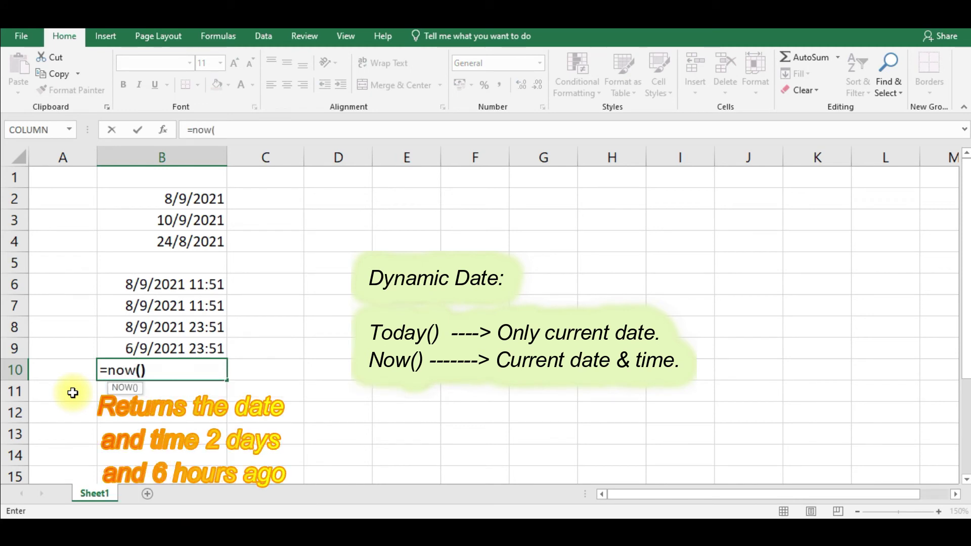
pyautogui.write(')-')
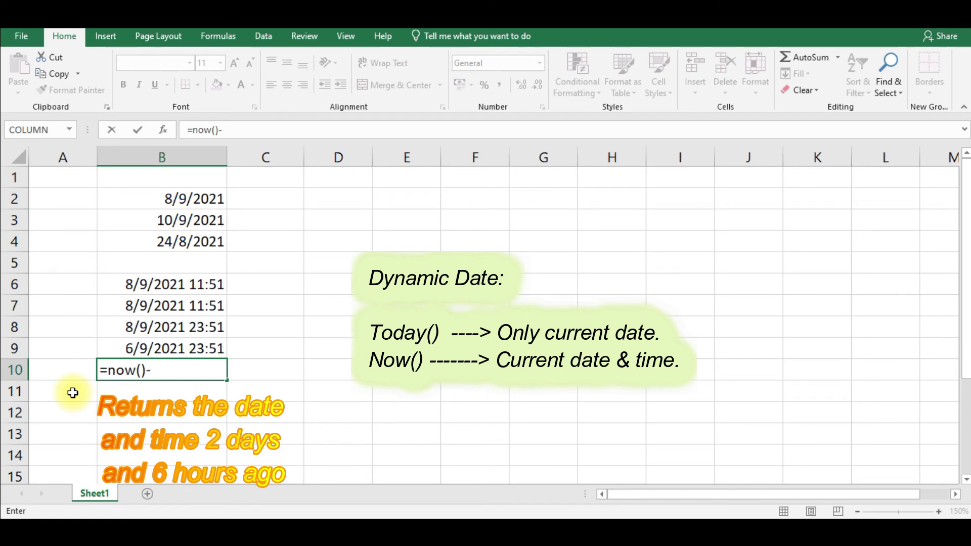
pyautogui.write('2.25')
pyautogui.press('Return')
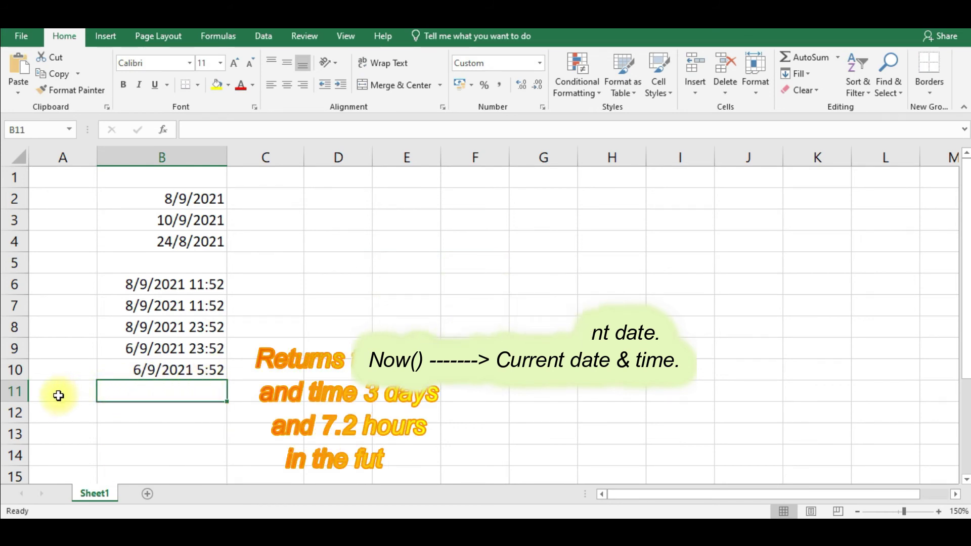
# - Enter the formula =now()+3.3 in cell B11 to return the date and time 3 days and 7.2 hours in the future
pyautogui.write('=now()')
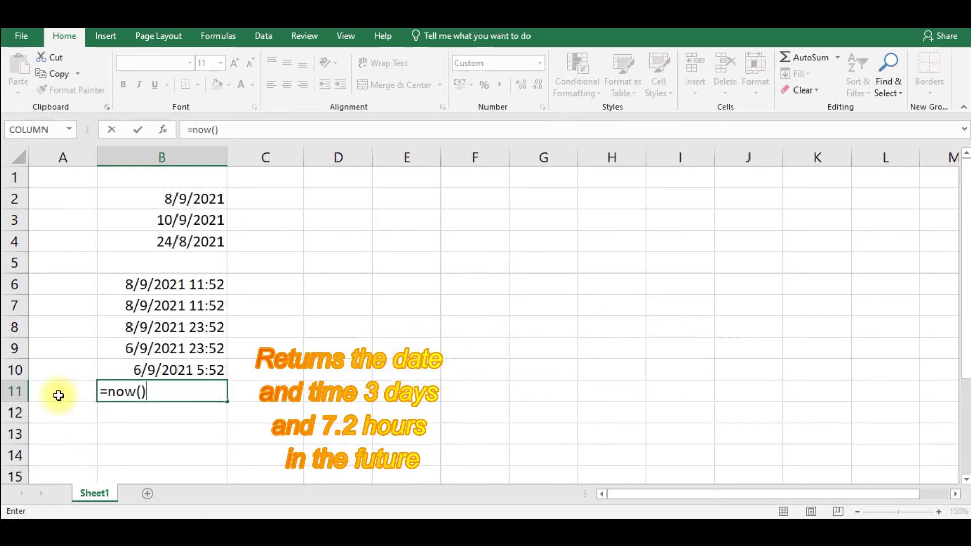
pyautogui.write('+3.3')
pyautogui.press('Return')
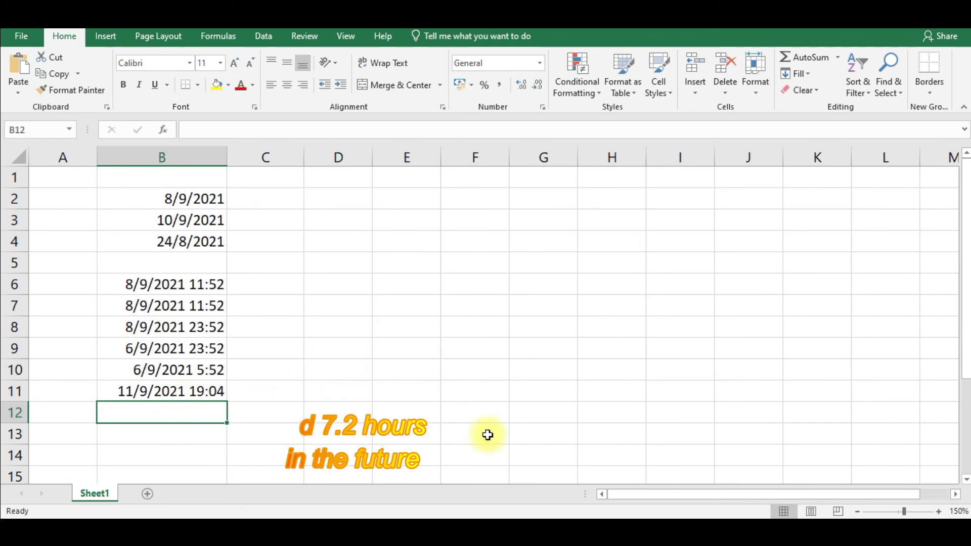
# - Check the system time in Alarms & Clock against the NOW formula in cell B6, and bring the clock up again
pyautogui.click(605, 531)
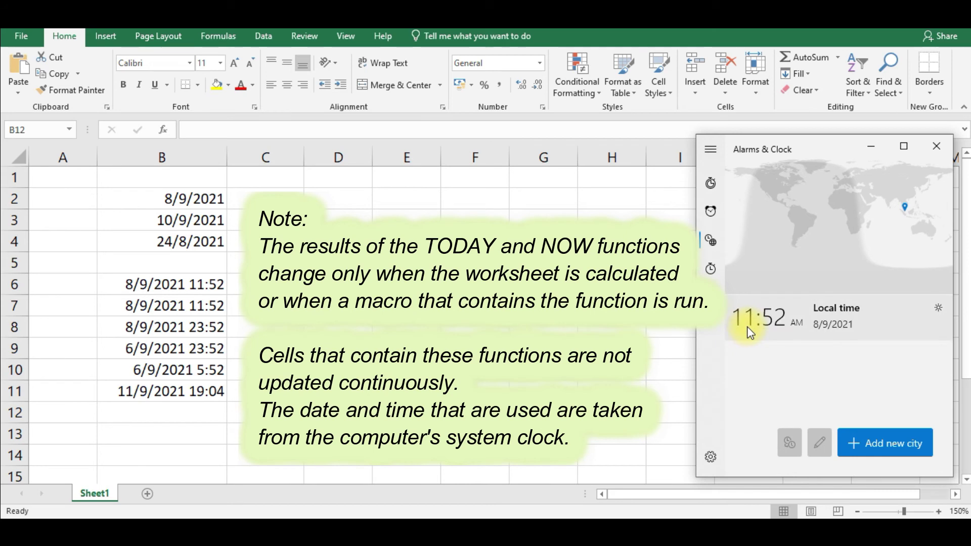
pyautogui.click(148, 284)
pyautogui.click(148, 284)
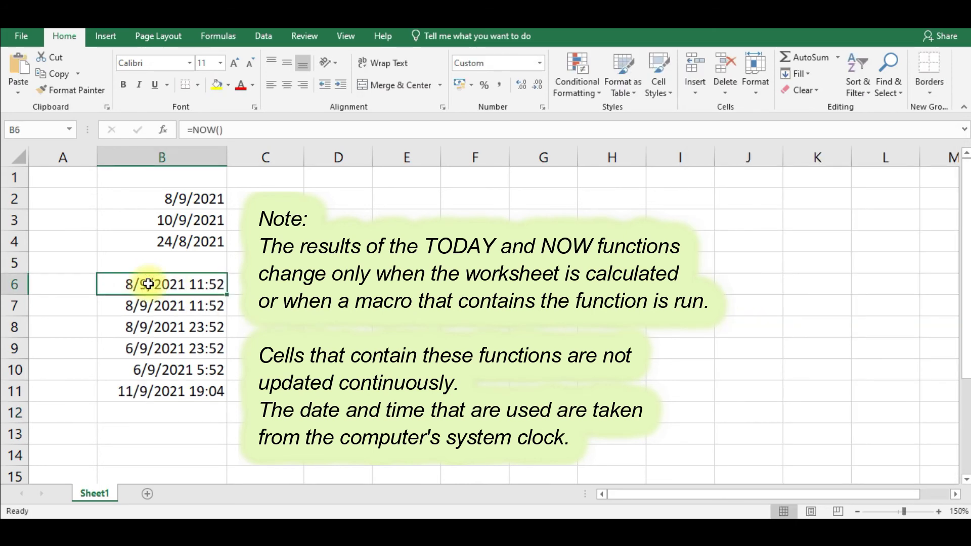
pyautogui.click(616, 528)
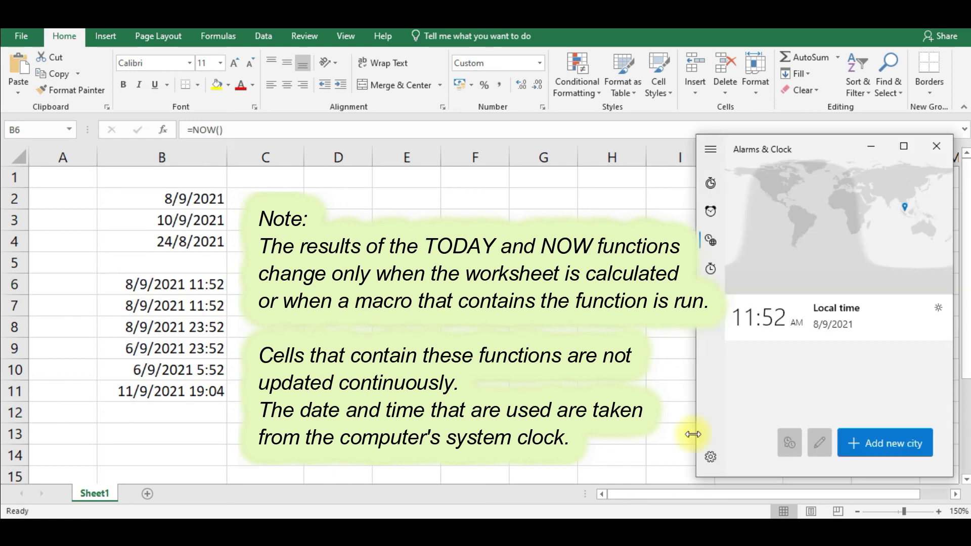